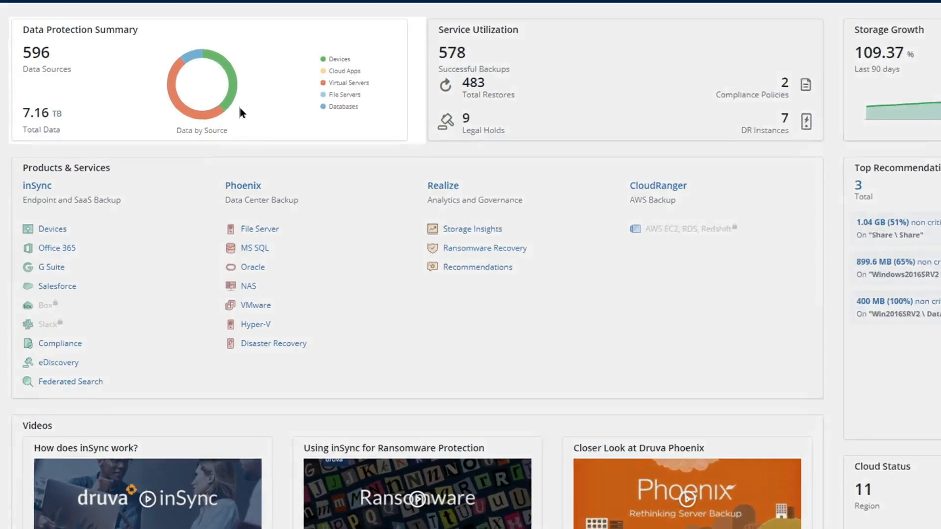
Review the Data Protection Summary, then go to the Phoenix dashboard (37/37 VMware, 1024 snapshots)
{"action": "mouse_move", "coordinate": [172, 98]}
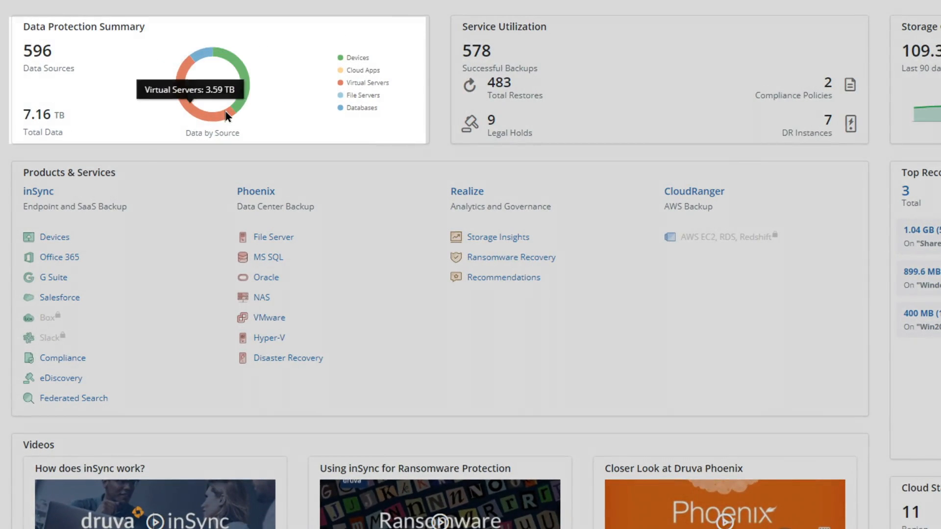
{"action": "mouse_move", "coordinate": [201, 56]}
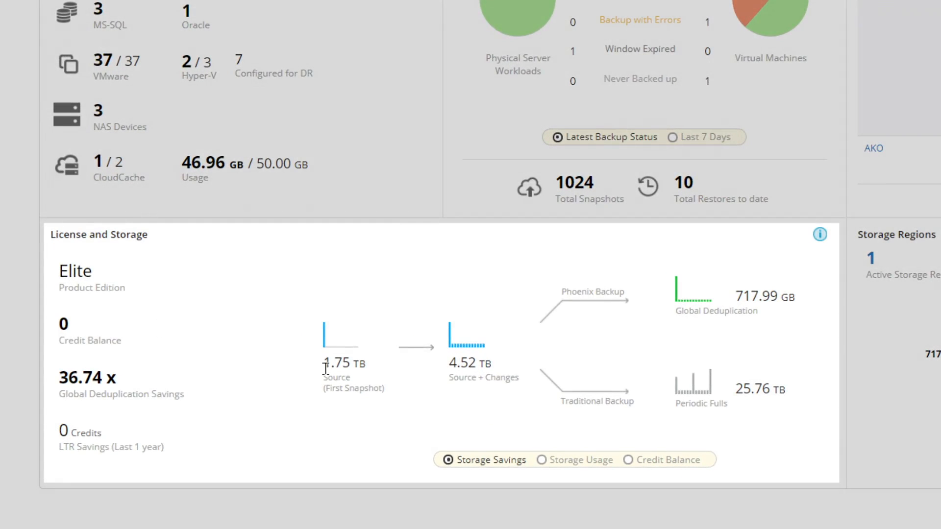
{"action": "left_click_drag", "start_coordinate": [322, 362], "coordinate": [368, 363]}
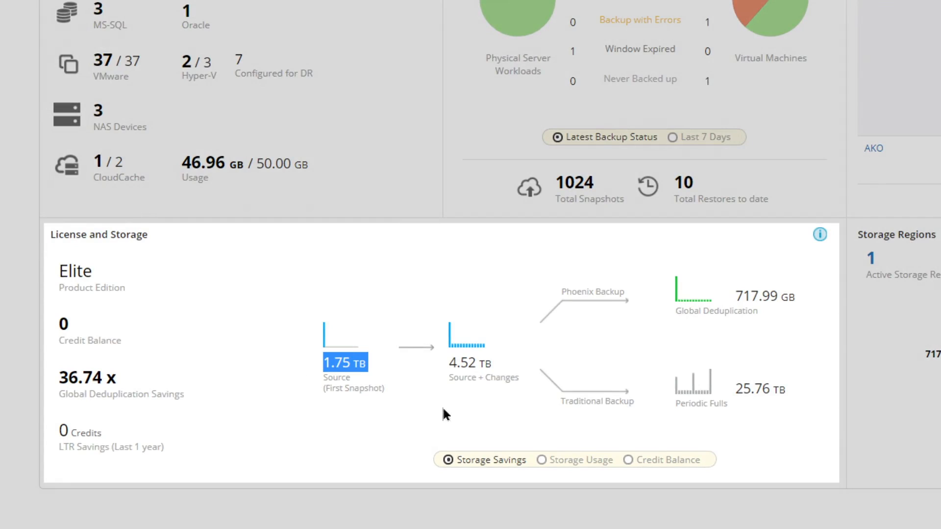
{"action": "left_click_drag", "start_coordinate": [500, 365], "coordinate": [424, 366]}
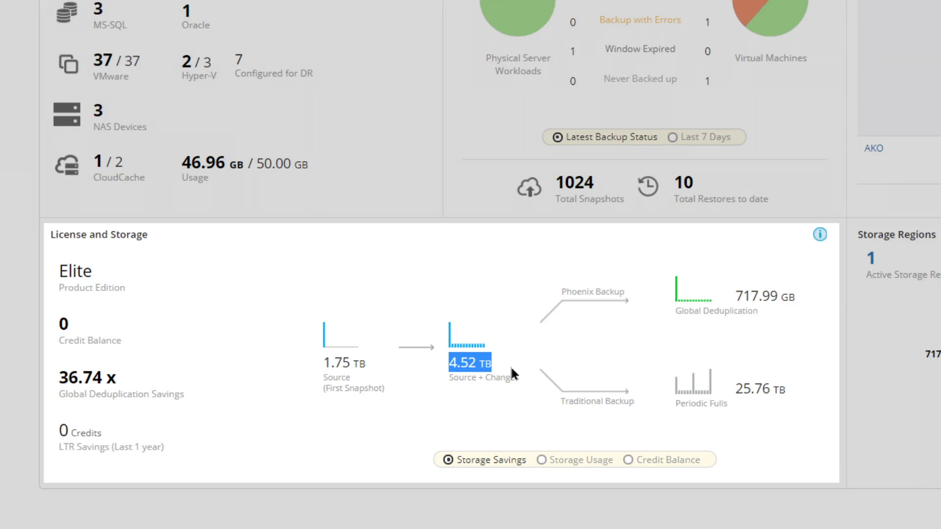
{"action": "double_click", "coordinate": [770, 303]}
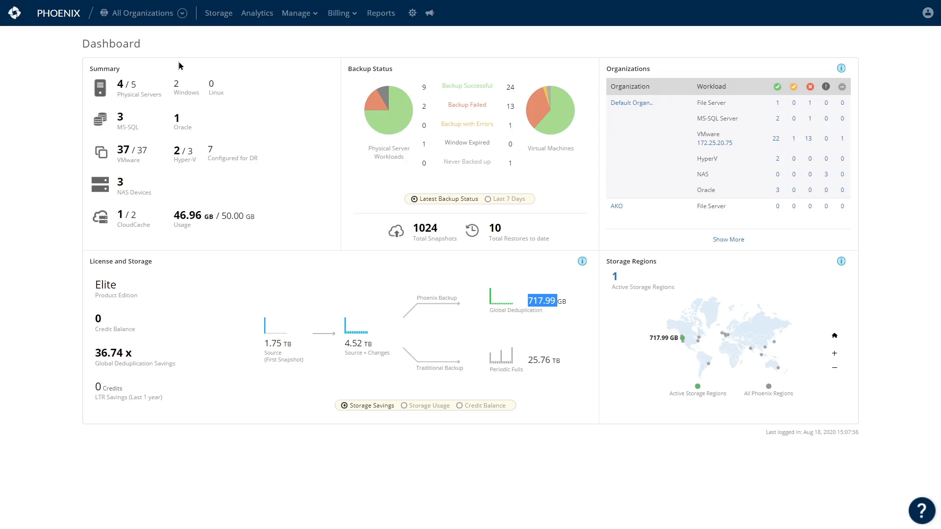
Switch the console from All Organizations to the AKO organization
{"action": "left_click", "coordinate": [181, 13]}
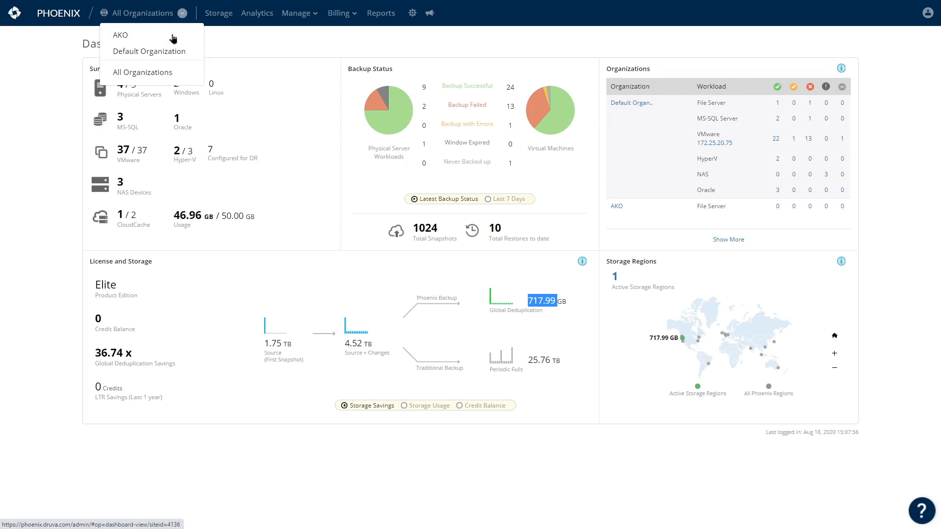
{"action": "left_click", "coordinate": [173, 39]}
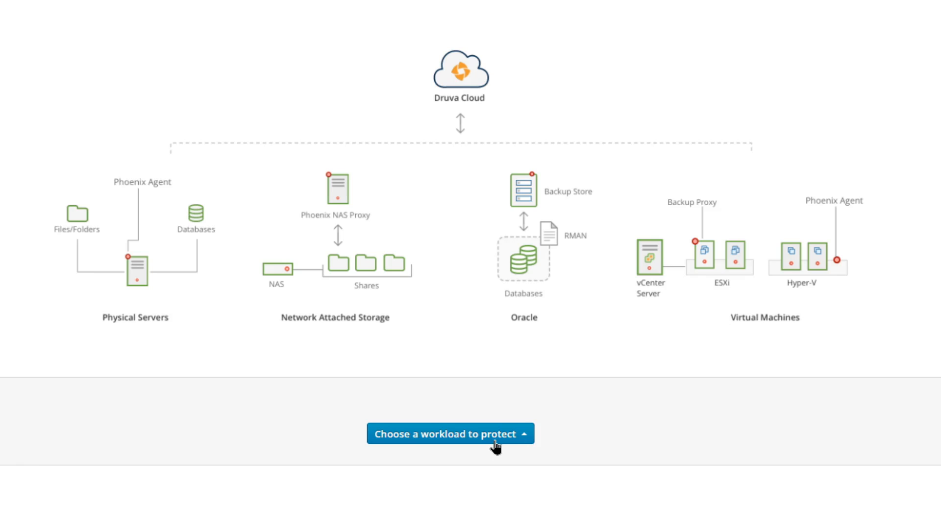
Choose VMware as the workload to protect and complete the Register New VMware Setup dialog
{"action": "left_click", "coordinate": [495, 443]}
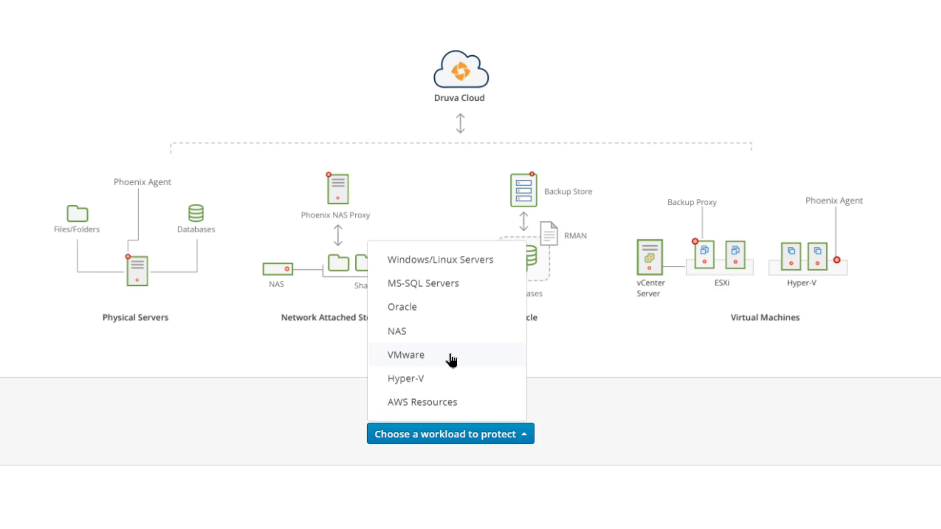
{"action": "left_click", "coordinate": [451, 358]}
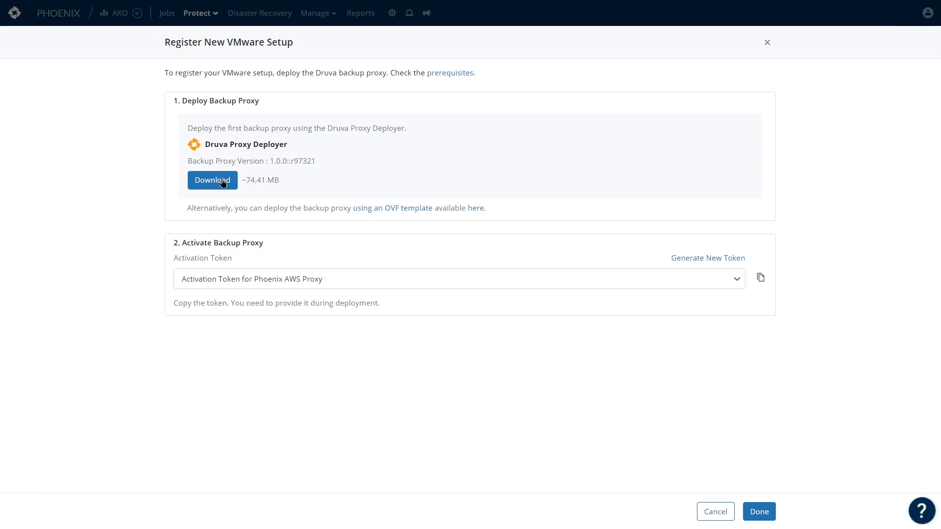
{"action": "left_click", "coordinate": [759, 512]}
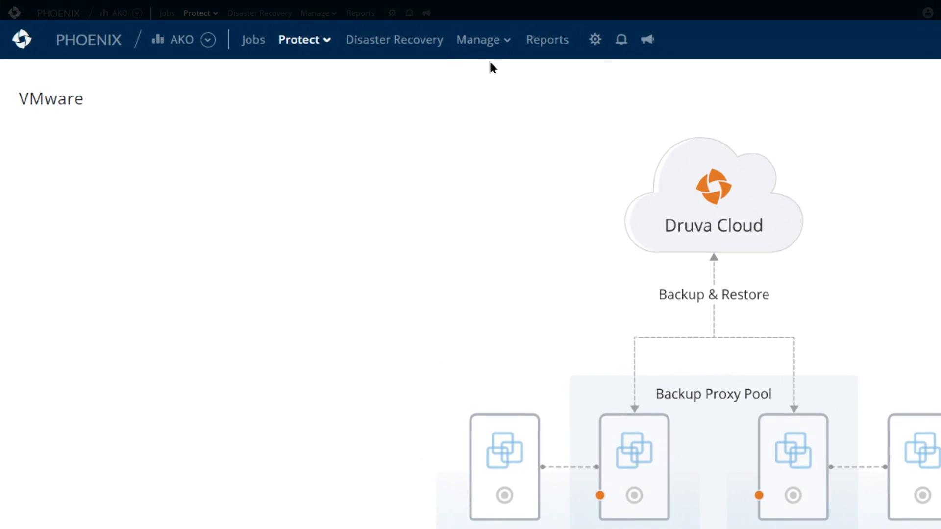
Create a new VMware backup policy named 'VM1'
{"action": "left_click", "coordinate": [495, 55]}
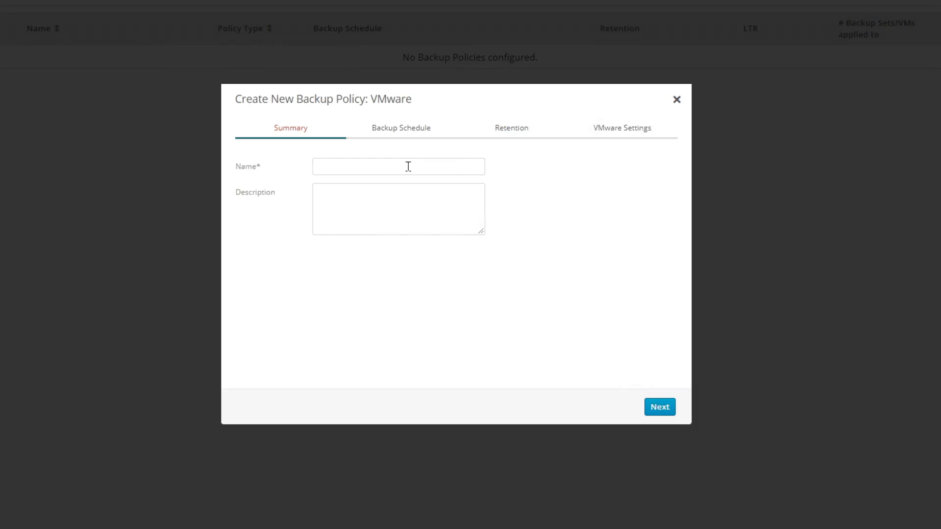
{"action": "left_click", "coordinate": [407, 167]}
{"action": "type", "text": "VM1"}
{"action": "left_click", "coordinate": [656, 411]}
Schedule backups at 05:00 PM, Monday to Saturday, with bandwidth capped at 100 Mbps
{"action": "left_click", "coordinate": [300, 212]}
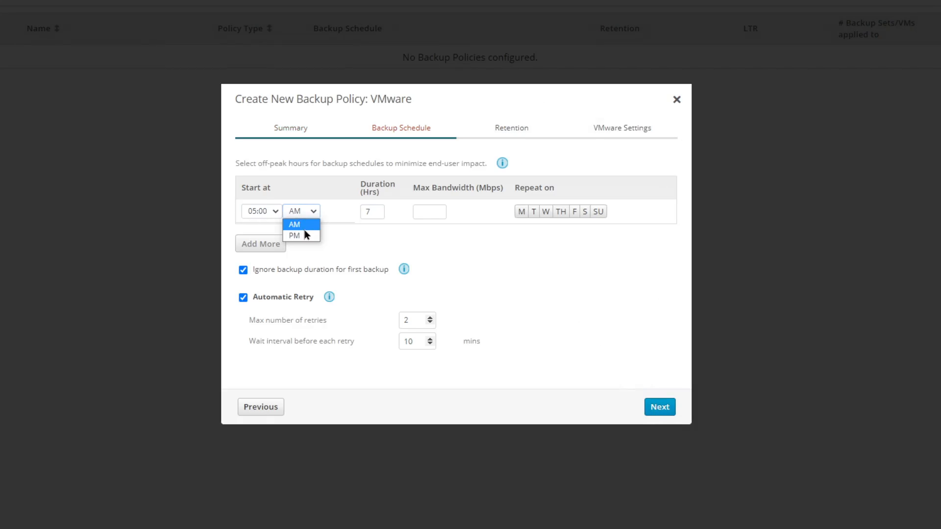
{"action": "left_click", "coordinate": [312, 235]}
{"action": "left_click", "coordinate": [428, 212]}
{"action": "type", "text": "1"}
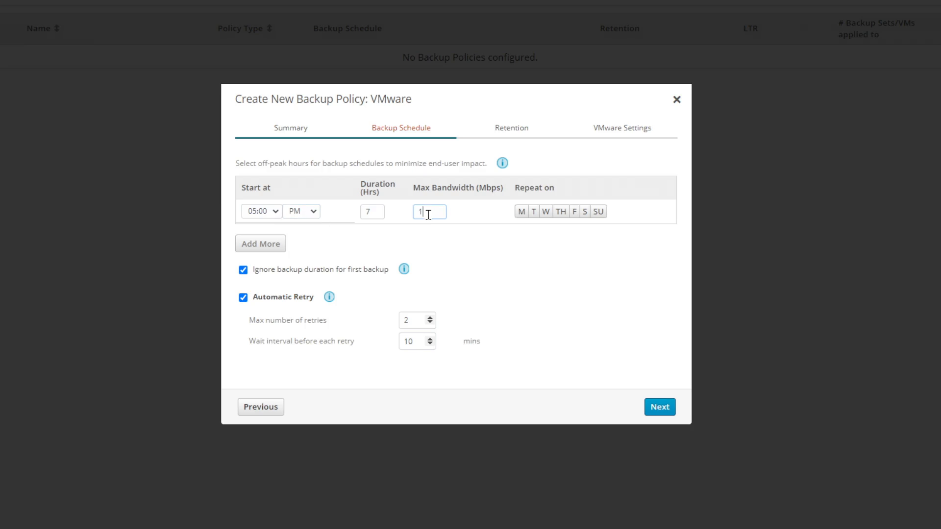
{"action": "type", "text": "00"}
{"action": "left_click", "coordinate": [521, 211]}
{"action": "left_click", "coordinate": [545, 211]}
{"action": "left_click", "coordinate": [561, 211]}
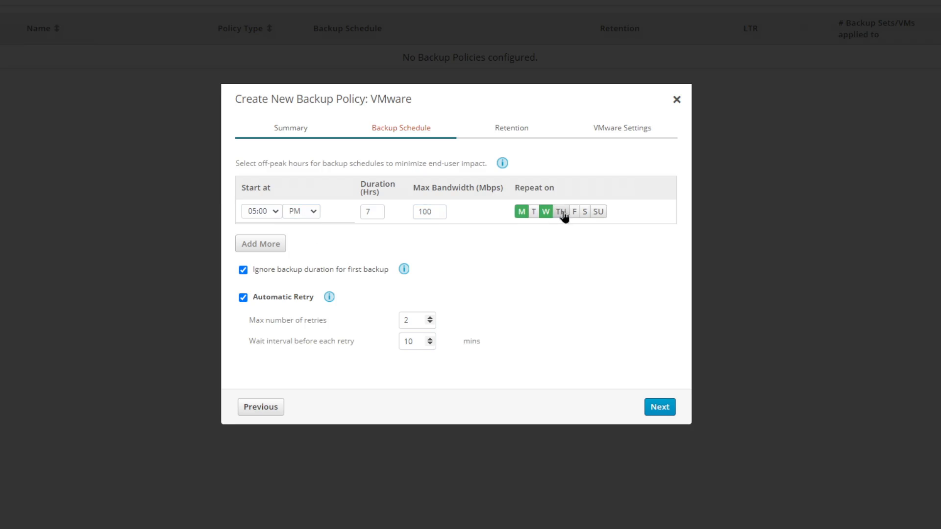
{"action": "left_click", "coordinate": [574, 211]}
{"action": "left_click", "coordinate": [585, 211]}
{"action": "left_click", "coordinate": [537, 213]}
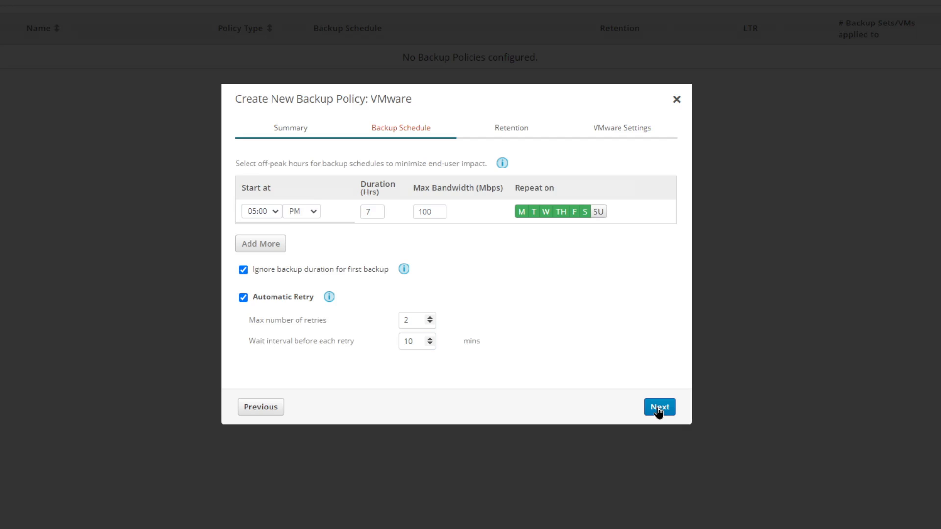
{"action": "left_click", "coordinate": [659, 407]}
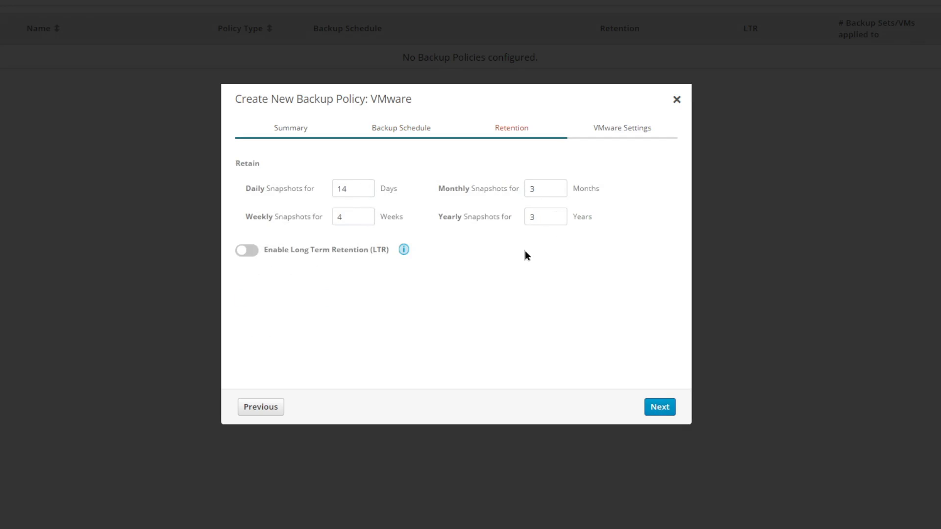
Enable long-term retention and set up proxy DruvaProxyOne on 172.25.20.72 (Sunnyvale) with DHCP
{"action": "left_click", "coordinate": [242, 254]}
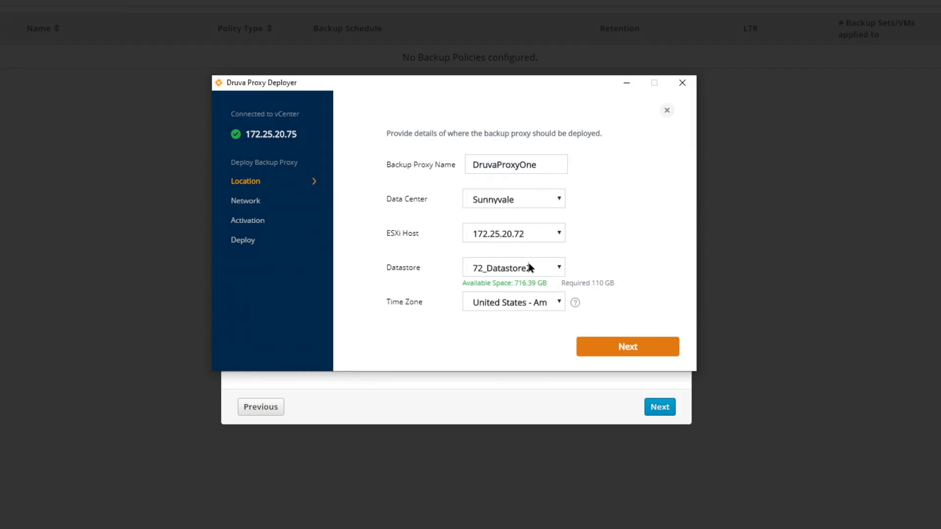
{"action": "left_click", "coordinate": [594, 346]}
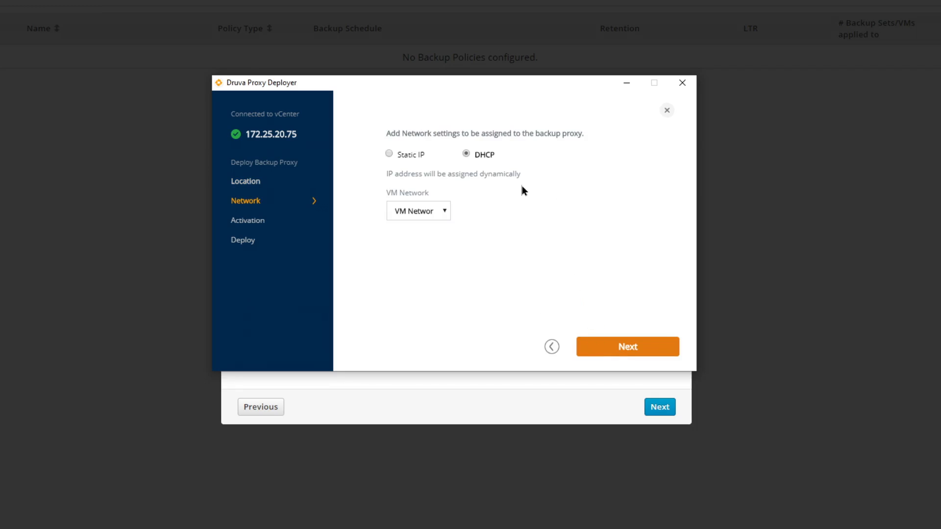
{"action": "left_click", "coordinate": [631, 346]}
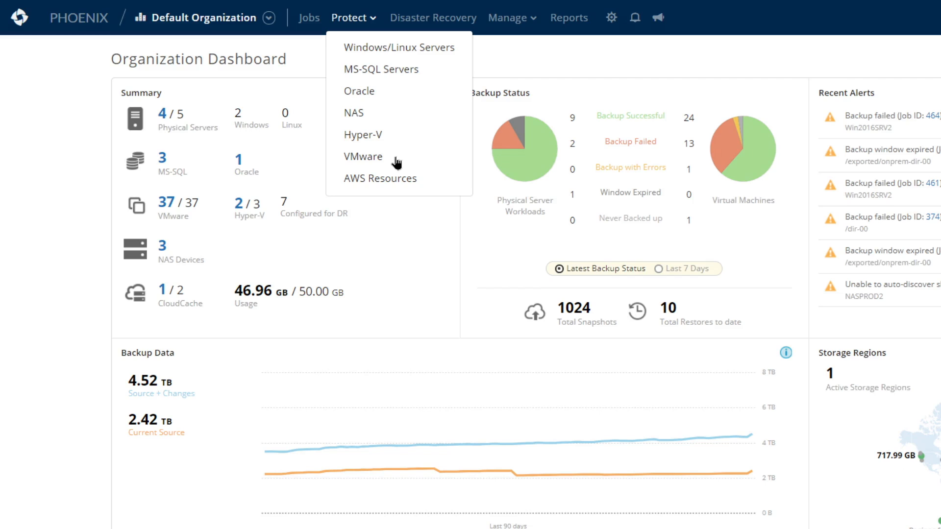
Start a new VMware auto-configuration rule named 'test'
{"action": "left_click", "coordinate": [397, 161]}
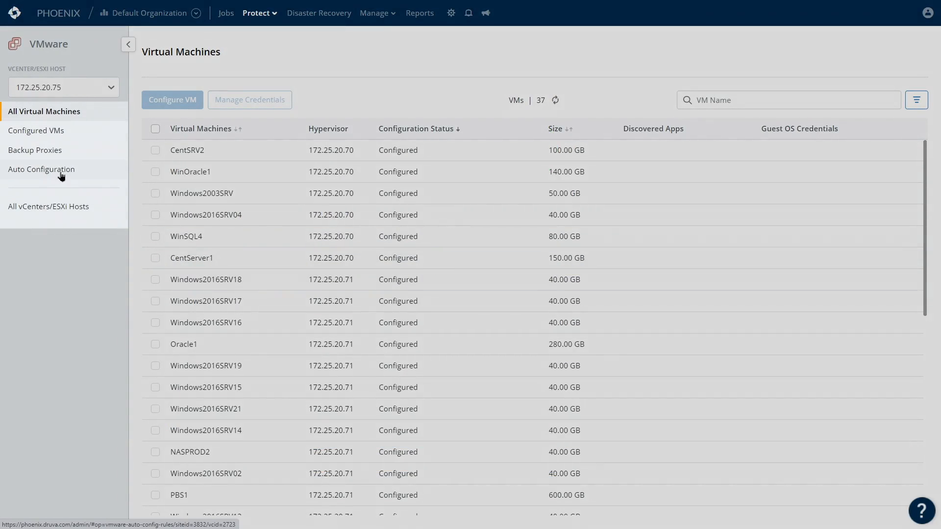
{"action": "left_click", "coordinate": [62, 172]}
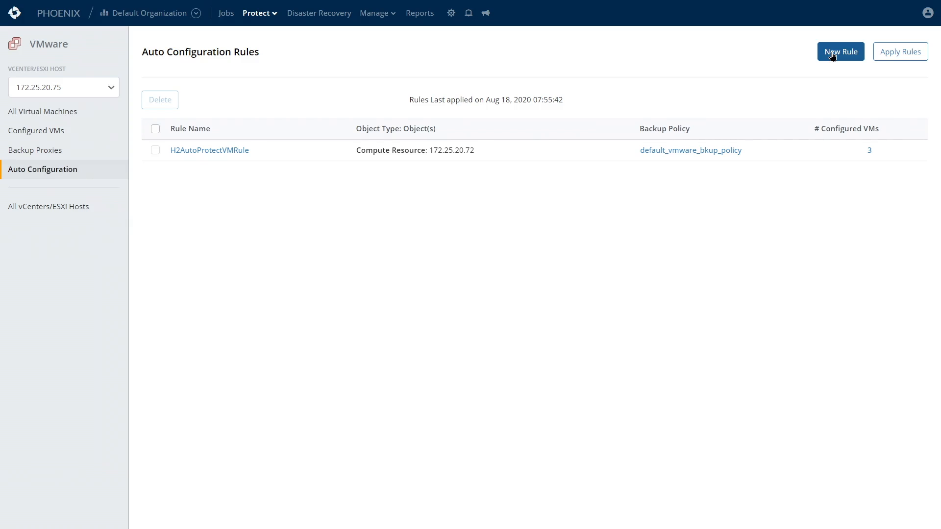
{"action": "left_click", "coordinate": [832, 55]}
{"action": "left_click", "coordinate": [451, 112]}
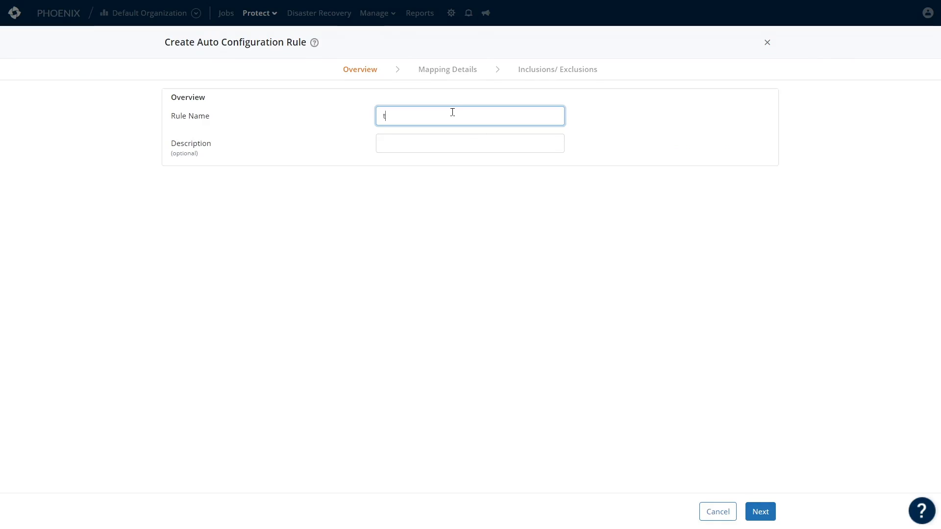
{"action": "type", "text": "test"}
{"action": "left_click", "coordinate": [761, 511]}
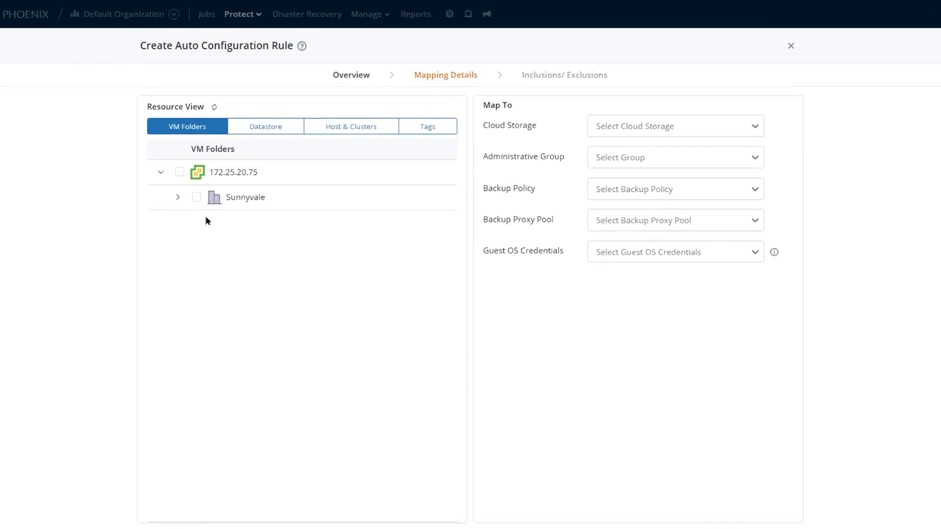
Include the Sunnyvale NAS-NFS folder and store backups in Druva Demo 2020_us-west-2
{"action": "left_click", "coordinate": [199, 183]}
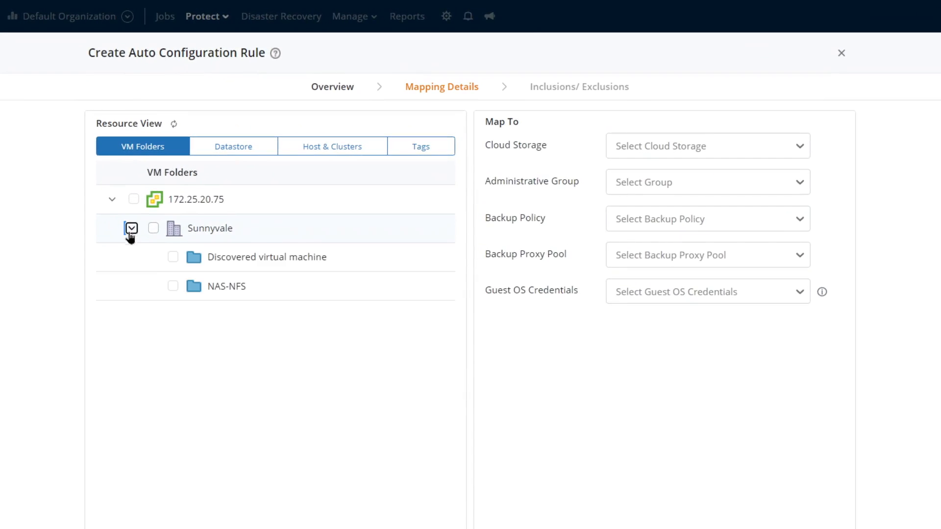
{"action": "left_click", "coordinate": [171, 285]}
{"action": "left_click", "coordinate": [693, 147]}
{"action": "left_click", "coordinate": [686, 178]}
Assign Default Administrative Group, default_vmware_bkup_policy, Default Proxy Pool and guest OS credentials
{"action": "left_click", "coordinate": [684, 175]}
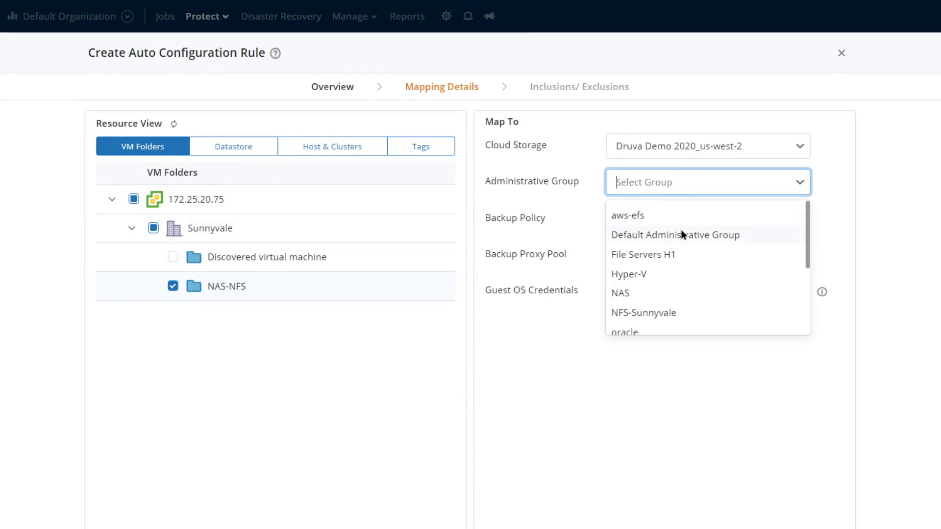
{"action": "left_click", "coordinate": [682, 236]}
{"action": "left_click", "coordinate": [677, 226]}
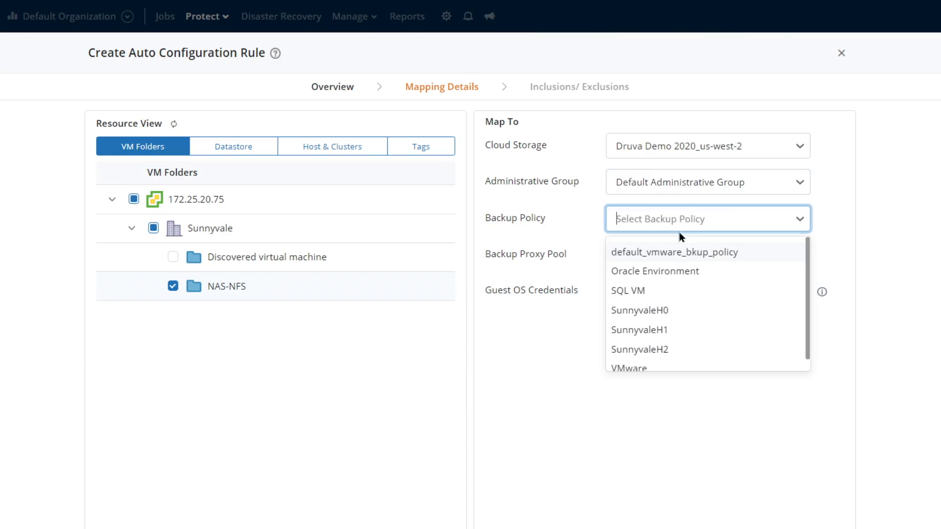
{"action": "left_click", "coordinate": [692, 253]}
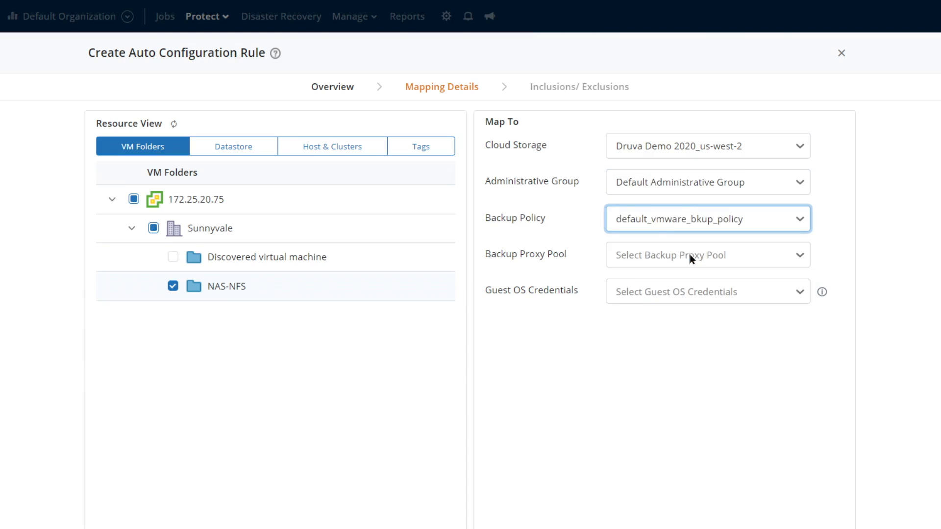
{"action": "left_click", "coordinate": [691, 258]}
{"action": "left_click", "coordinate": [683, 286]}
{"action": "left_click", "coordinate": [684, 294]}
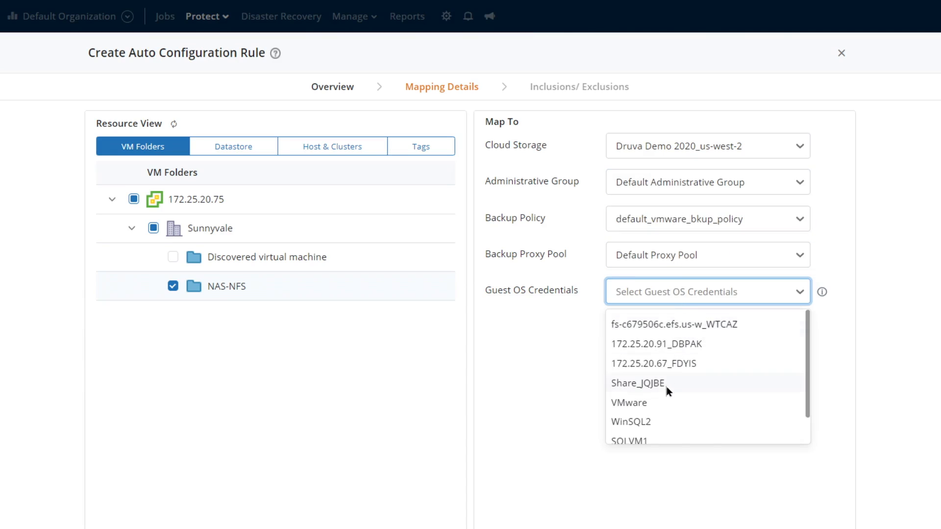
{"action": "left_click", "coordinate": [661, 423]}
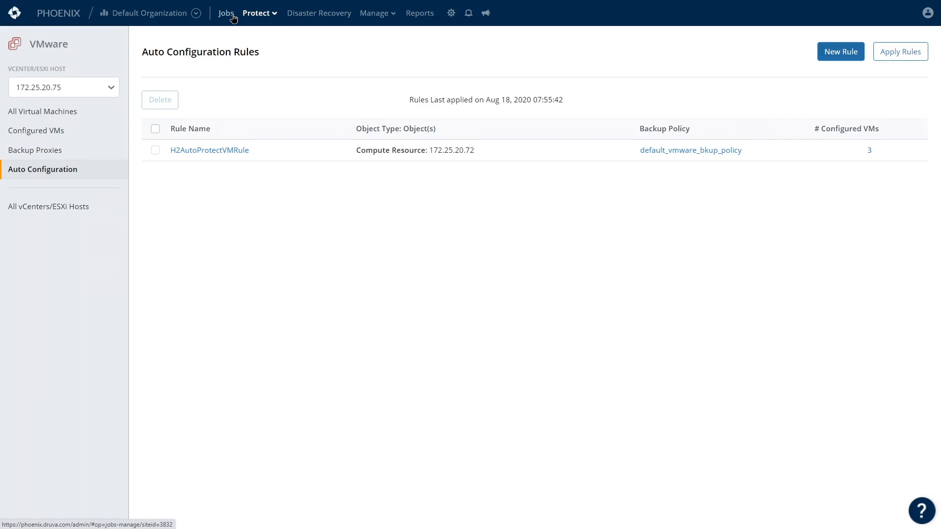
Open the VMware backup jobs list and review job 6365's start and end times
{"action": "left_click", "coordinate": [233, 18]}
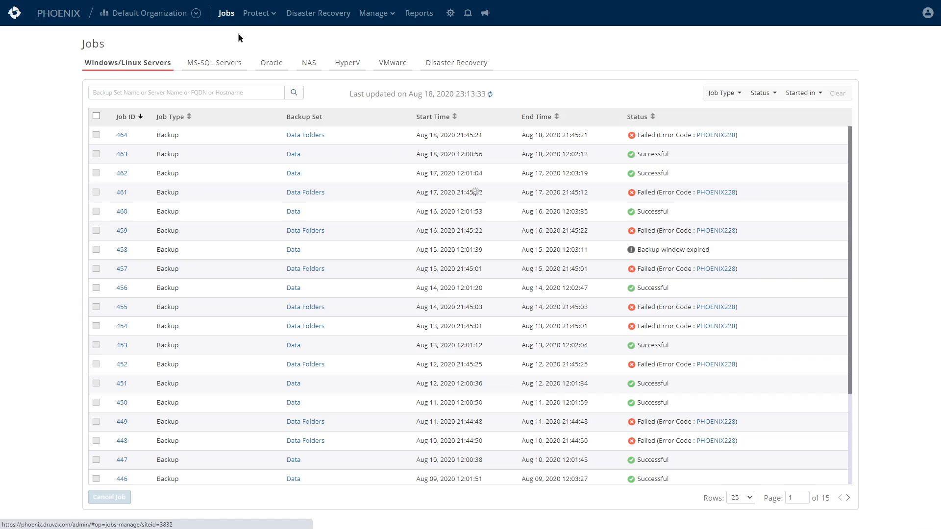
{"action": "left_click", "coordinate": [399, 64]}
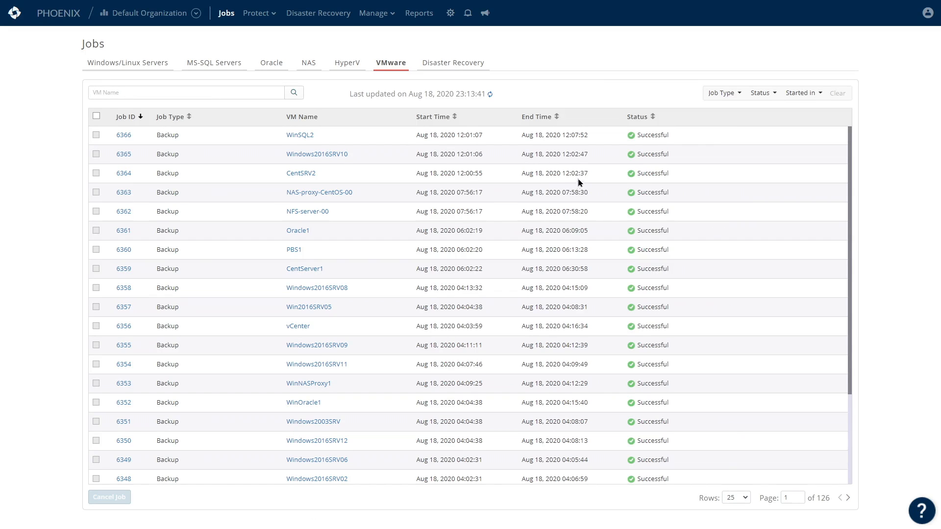
{"action": "left_click_drag", "start_coordinate": [592, 155], "coordinate": [433, 155]}
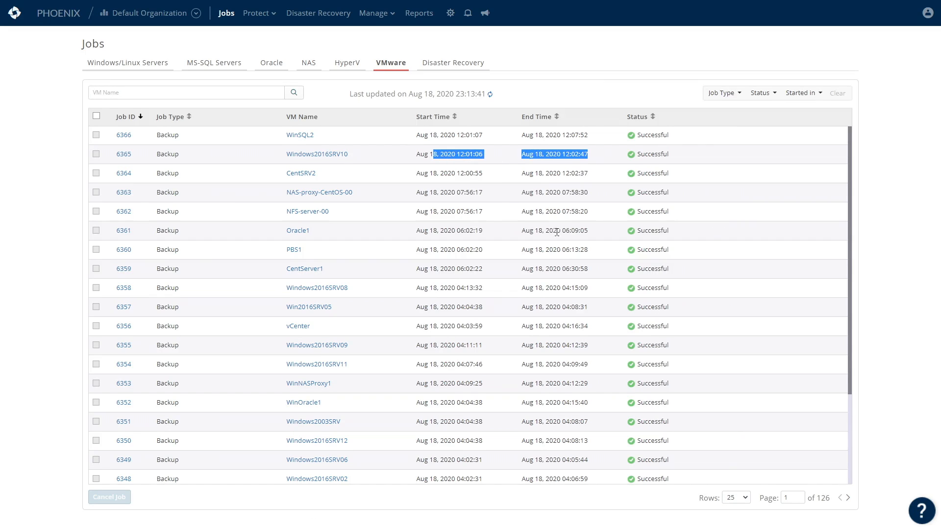
{"action": "left_click", "coordinate": [698, 242]}
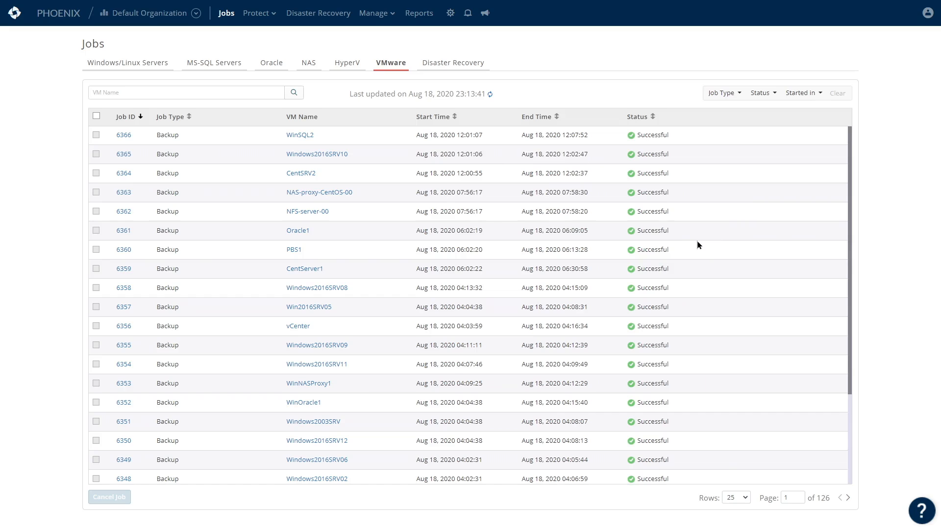
Start a VM Restore for the WinSQL2 virtual machine
{"action": "left_click", "coordinate": [298, 137]}
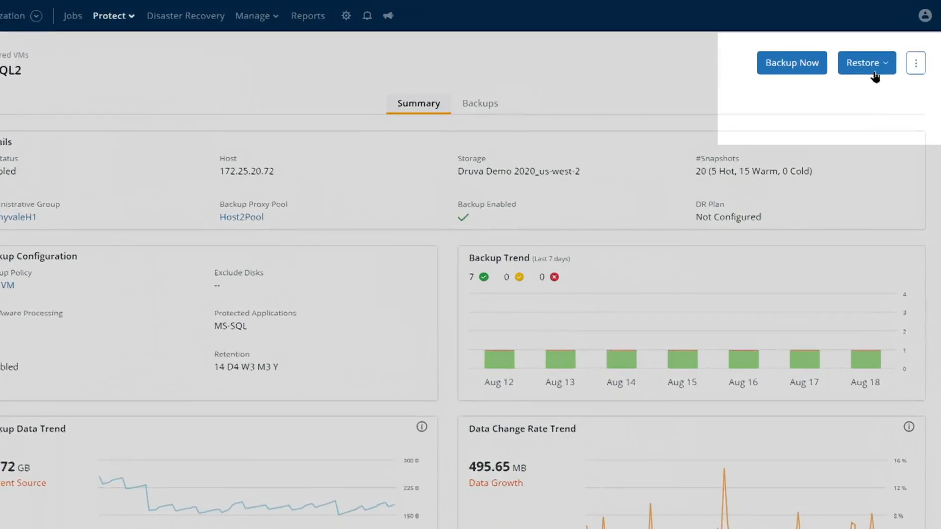
{"action": "left_click", "coordinate": [881, 54]}
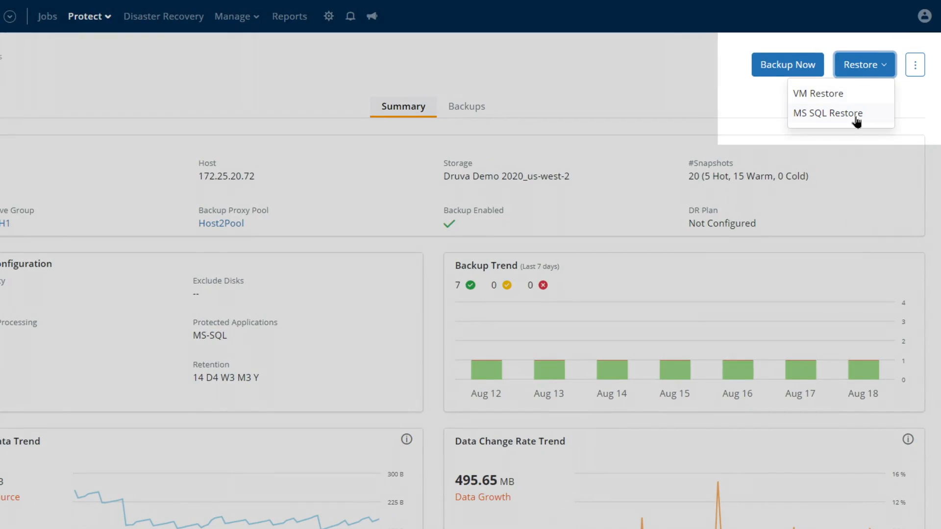
{"action": "left_click", "coordinate": [860, 101]}
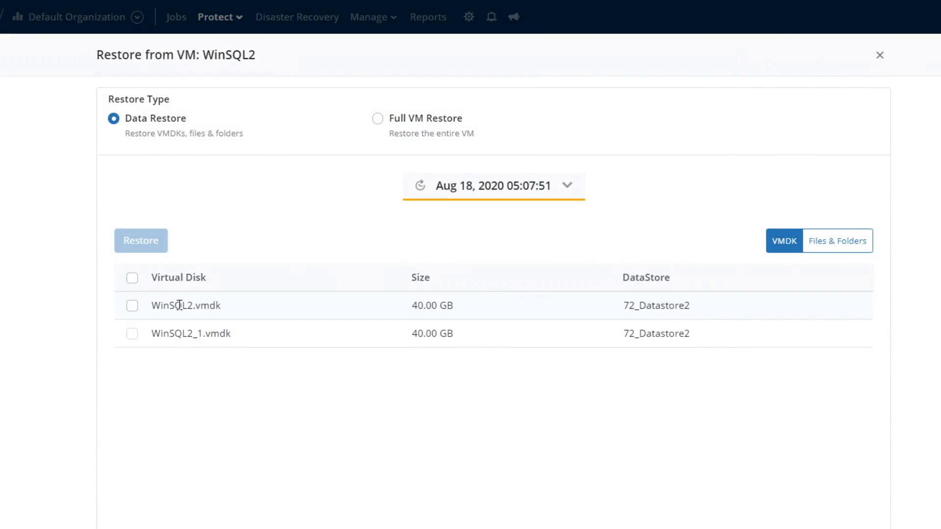
Select Program Files from volume1, then change the restore type to Full VM Restore
{"action": "left_click", "coordinate": [851, 244]}
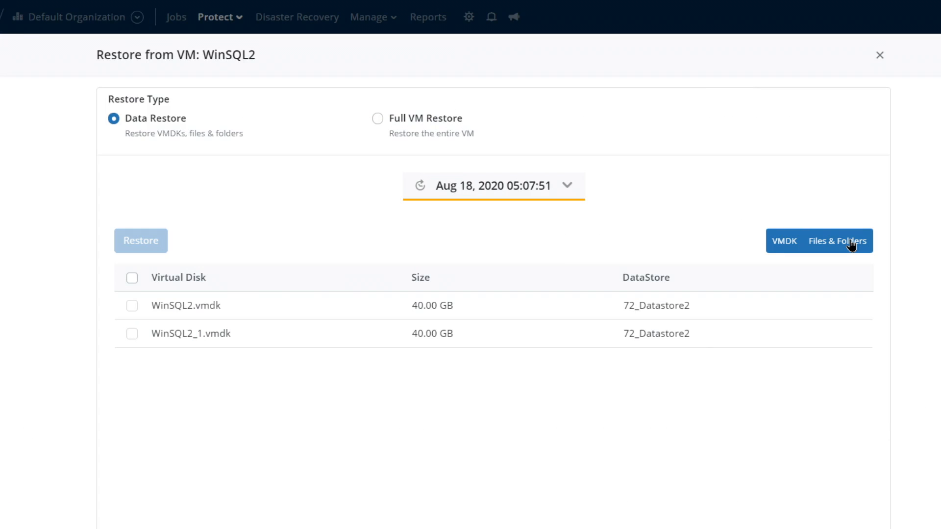
{"action": "left_click", "coordinate": [851, 244]}
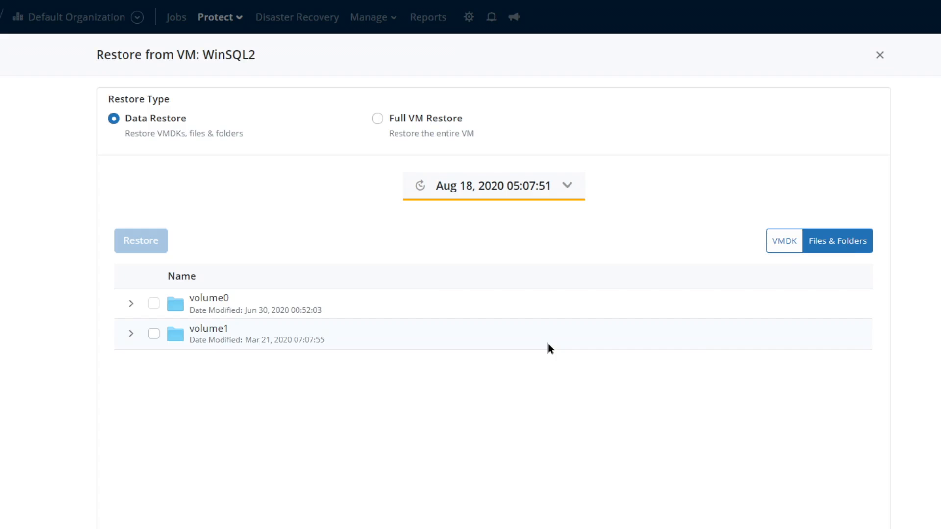
{"action": "left_click", "coordinate": [131, 334]}
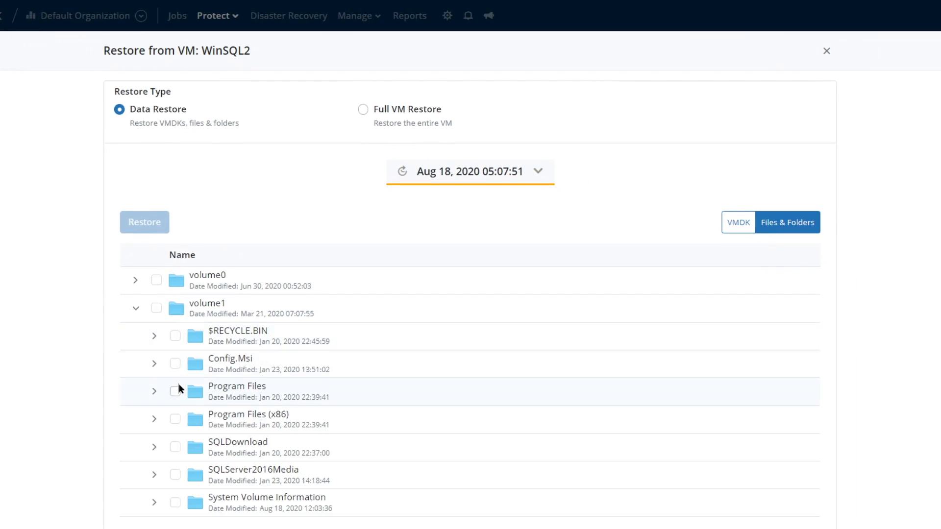
{"action": "left_click", "coordinate": [177, 389]}
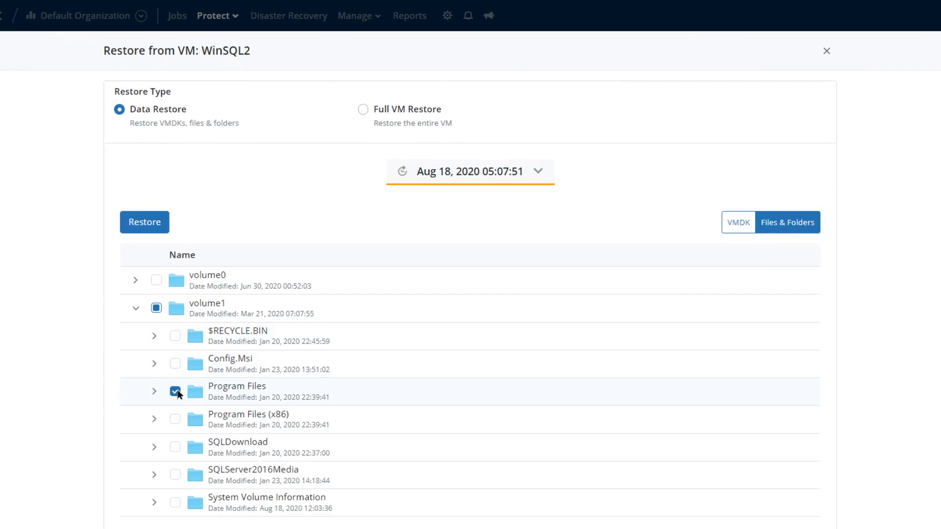
{"action": "left_click", "coordinate": [147, 222]}
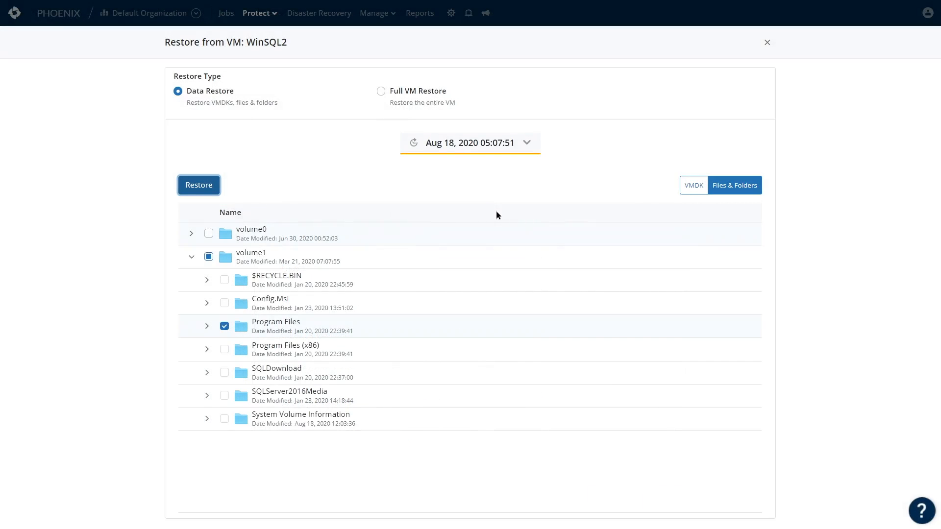
{"action": "left_click", "coordinate": [380, 91]}
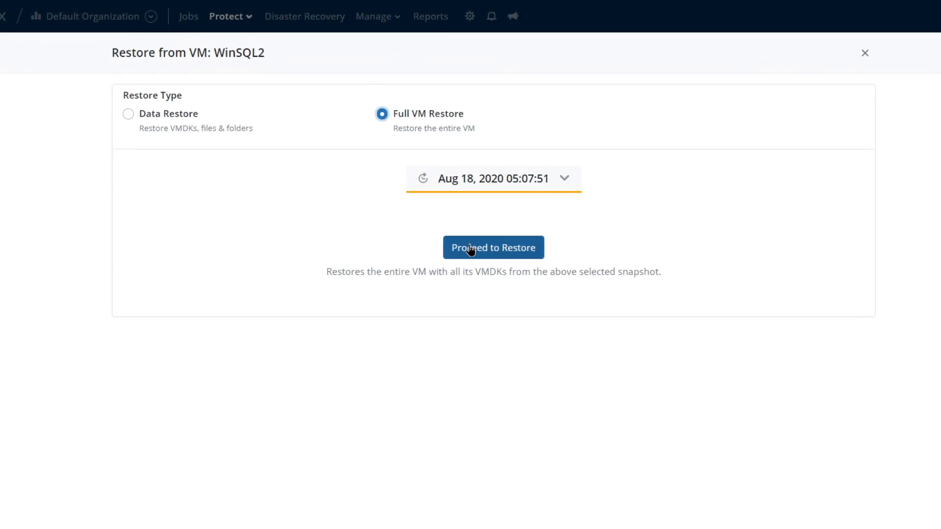
Browse the Hot and Warm tier snapshots available for the restore
{"action": "left_click", "coordinate": [563, 177]}
{"action": "scroll", "coordinate": [474, 318], "scroll_direction": "down", "scroll_amount": 3}
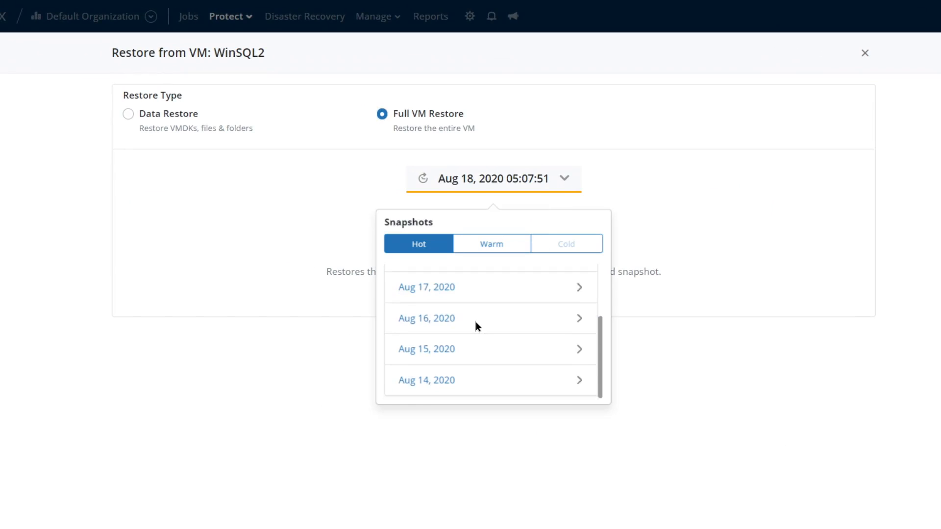
{"action": "scroll", "coordinate": [581, 279], "scroll_direction": "up", "scroll_amount": 3}
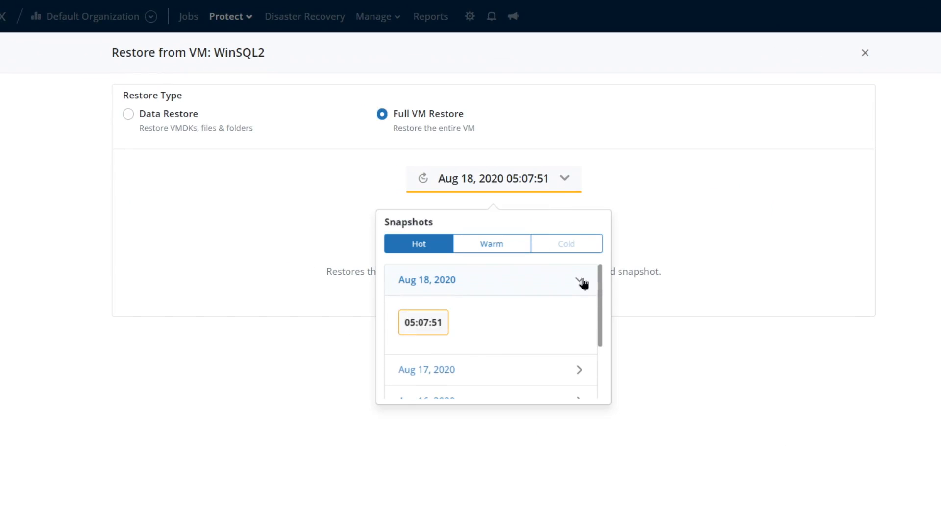
{"action": "left_click", "coordinate": [493, 248]}
{"action": "left_click", "coordinate": [683, 222]}
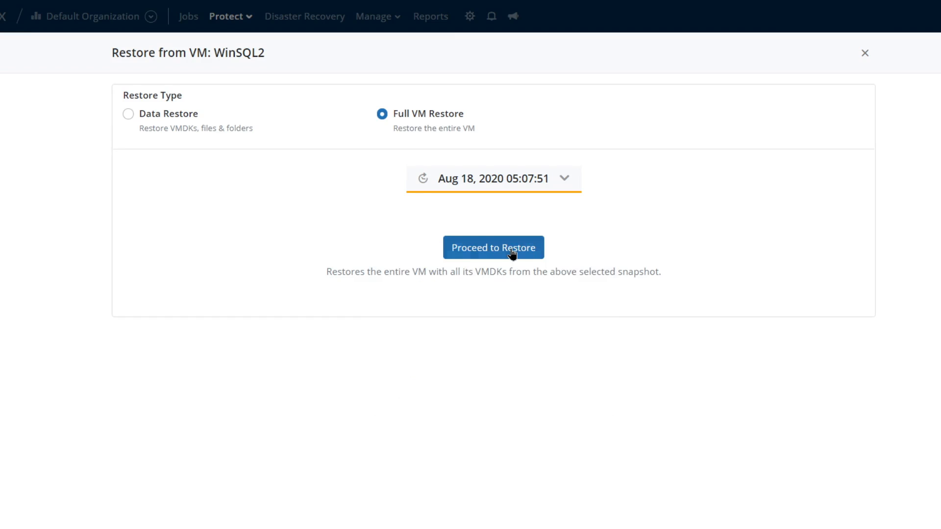
Target an alternate location on hypervisor 172.25.20.70 with datastore1 (1)
{"action": "left_click", "coordinate": [510, 252]}
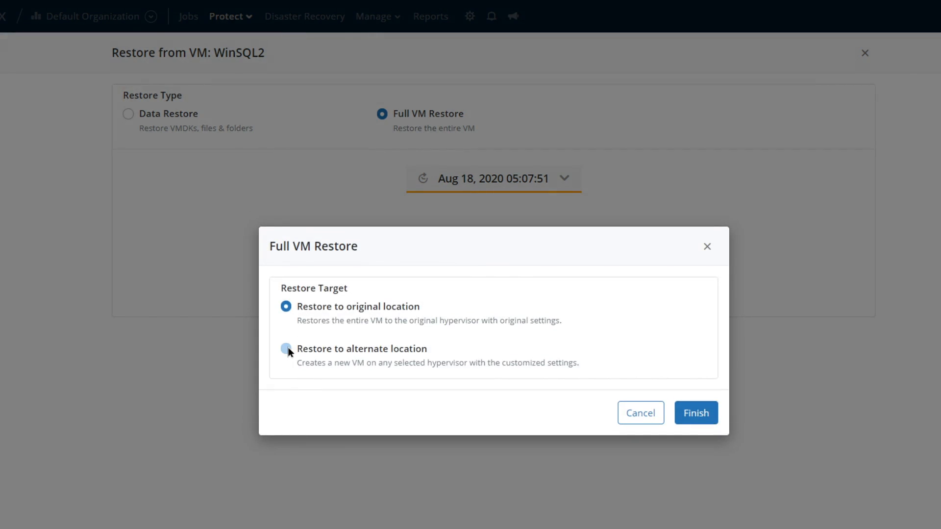
{"action": "left_click", "coordinate": [286, 349]}
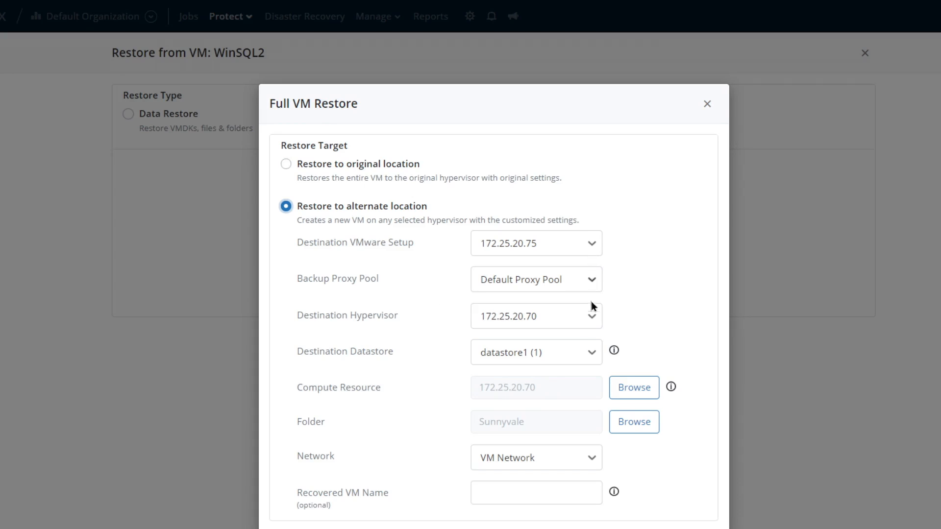
{"action": "left_click", "coordinate": [581, 485]}
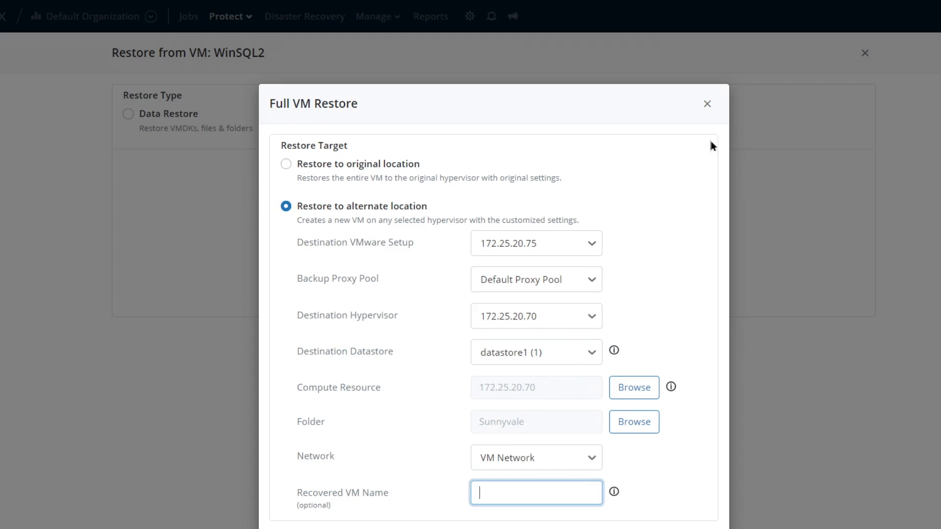
Close the Full VM Restore dialog without starting the restore
{"action": "left_click", "coordinate": [707, 110]}
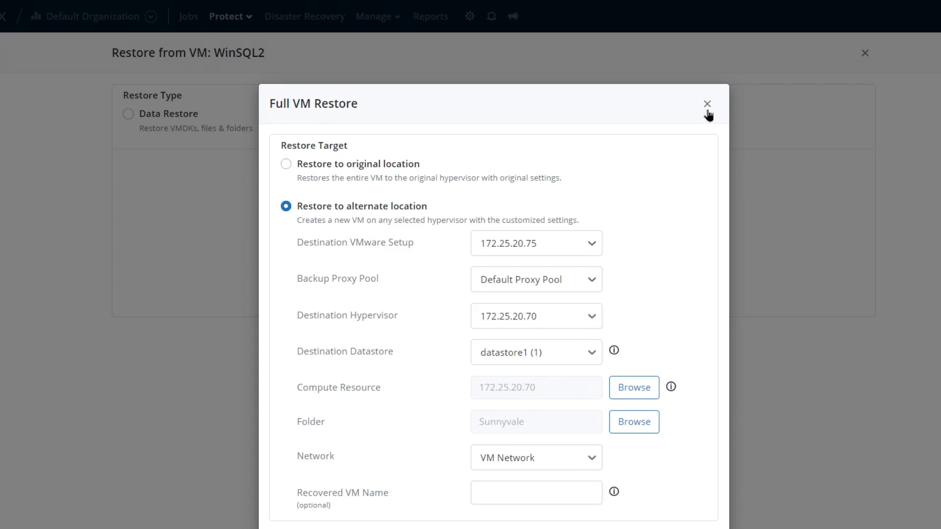